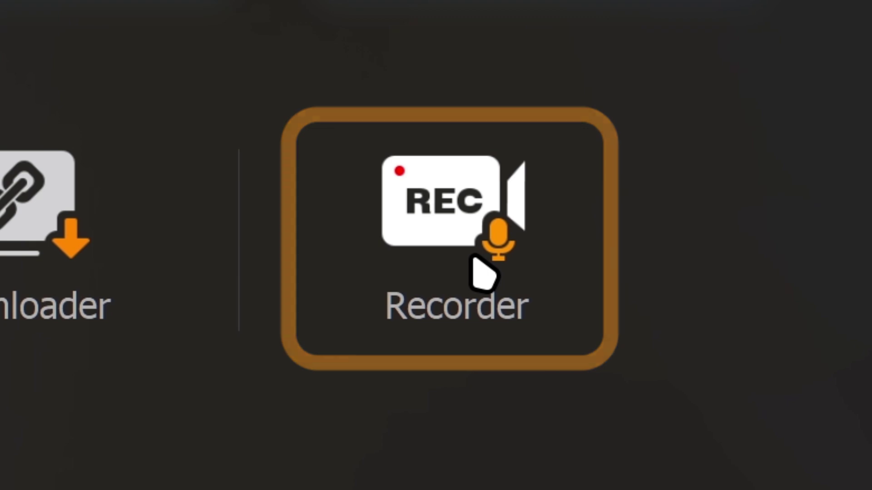
Open the screen recorder window from the Winxvideo AI home screen
click(484, 263)
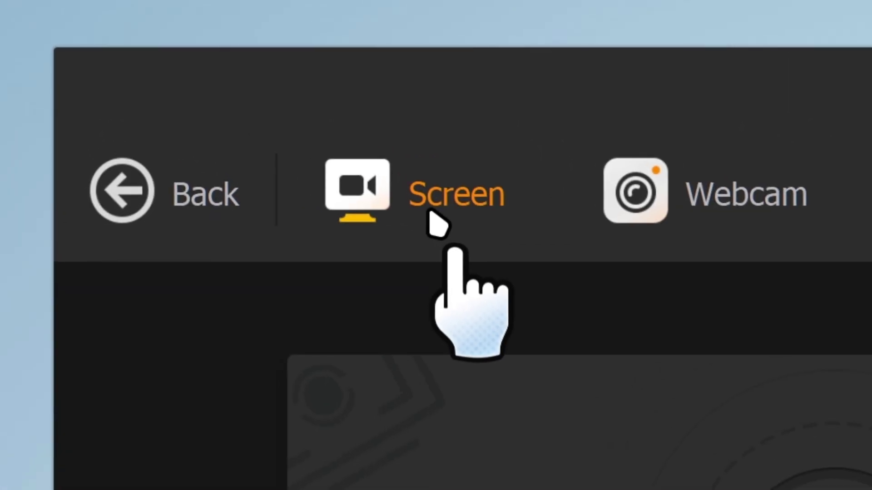
Select Screen mode to capture display 1 at 3840×2160
click(438, 217)
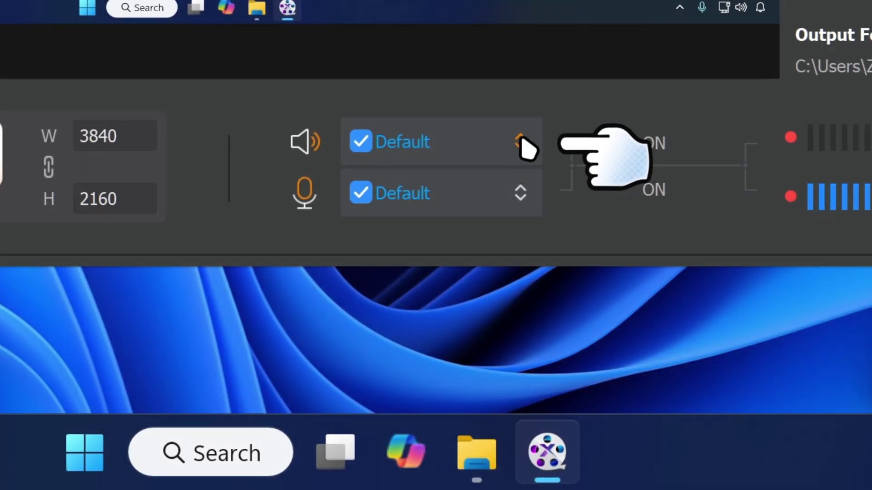
Keep Default as the system audio device and set the microphone to SteelSeries Sonar
click(522, 141)
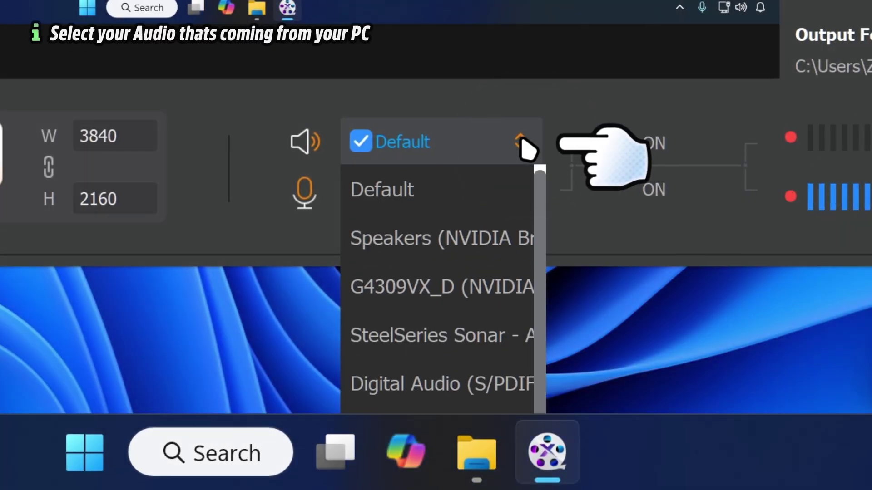
click(517, 178)
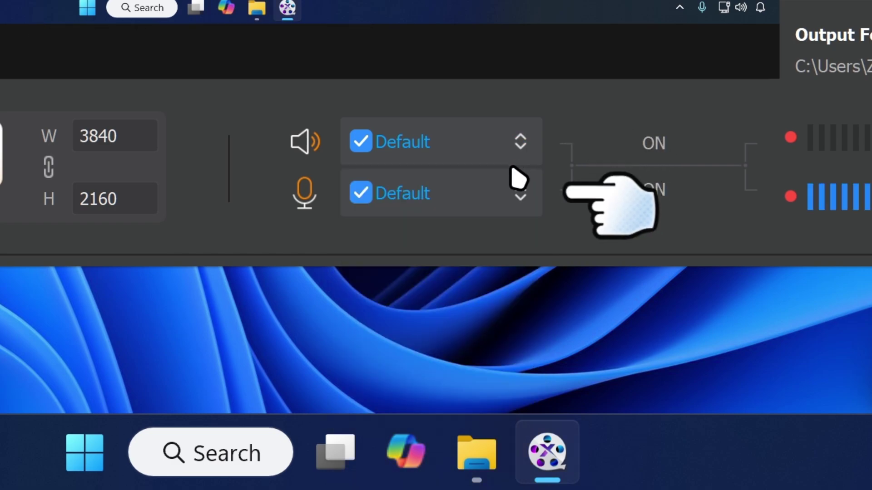
click(517, 200)
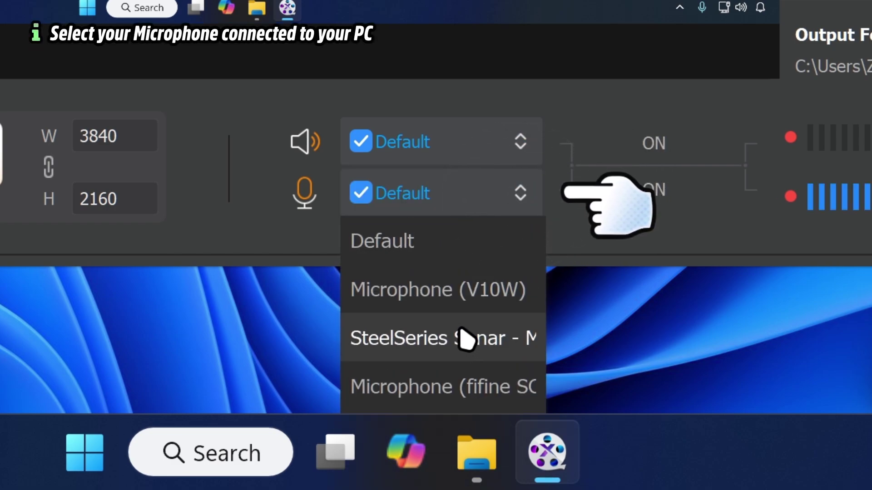
click(438, 353)
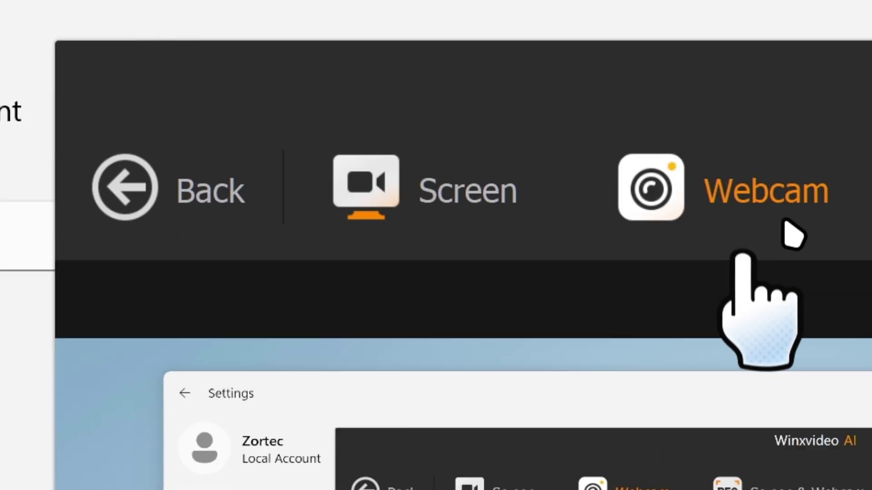
Switch to Webcam mode to preview the green-screen camera feed
click(313, 72)
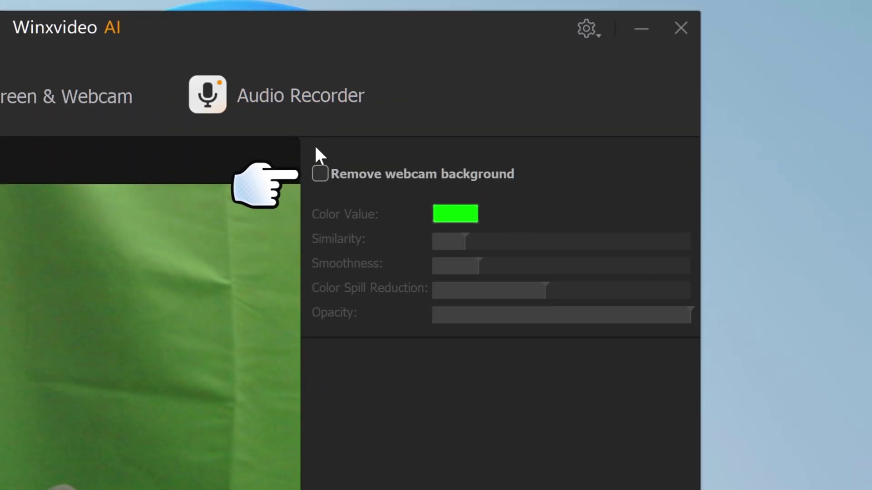
Turn on webcam background removal keyed to the green backdrop colour #426332
click(321, 173)
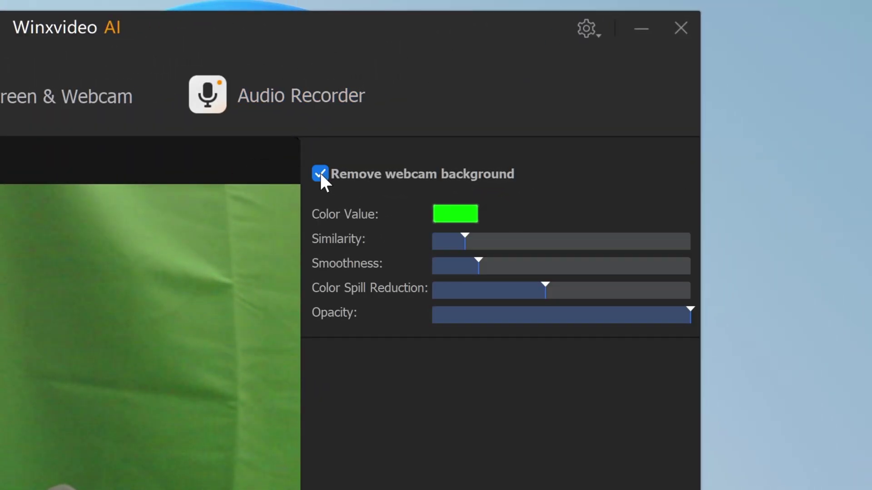
click(472, 211)
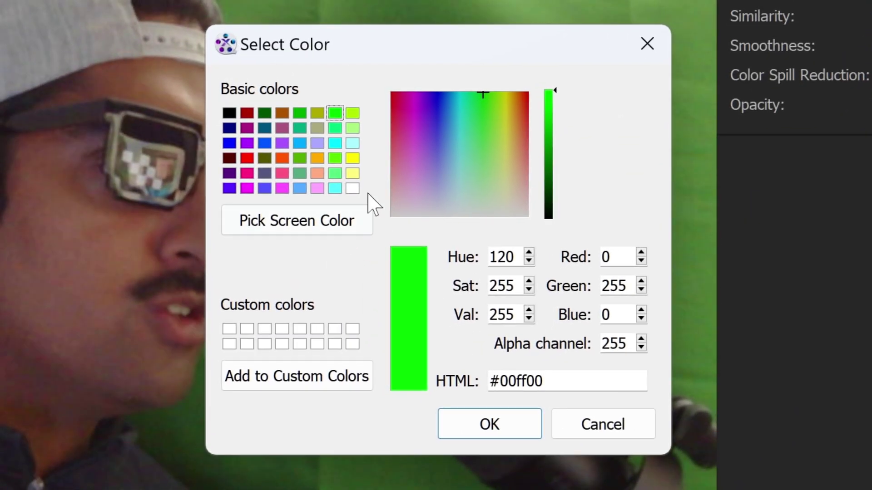
click(323, 225)
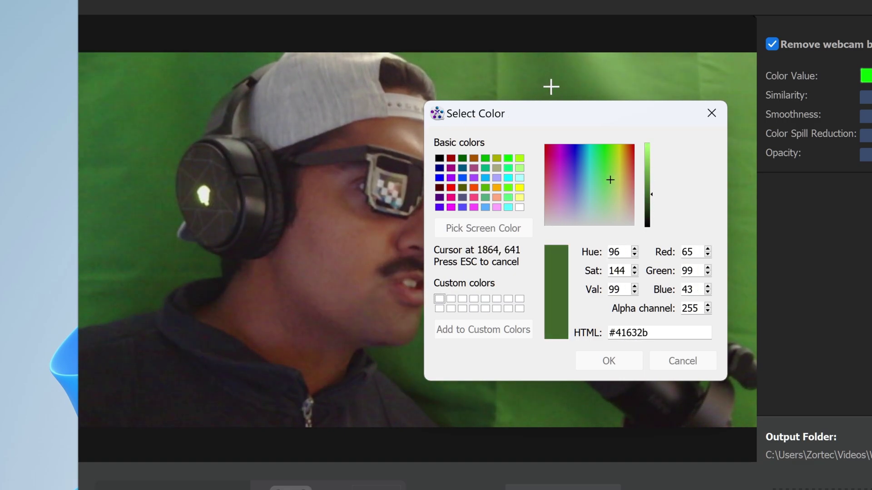
click(551, 86)
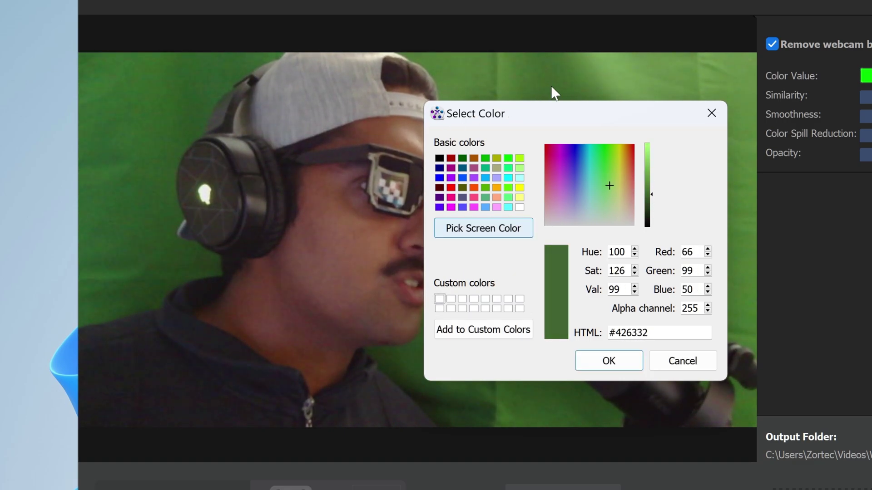
click(617, 357)
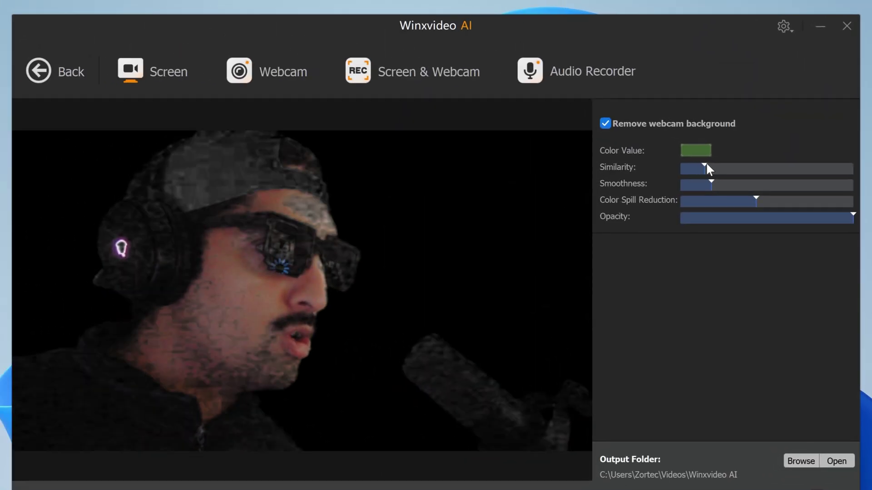
Nudge the background-removal Similarity slider slightly higher
mouse_move(706, 165)
mouse_down()
mouse_move(755, 184)
mouse_move(691, 184)
mouse_move(701, 163)
mouse_up()
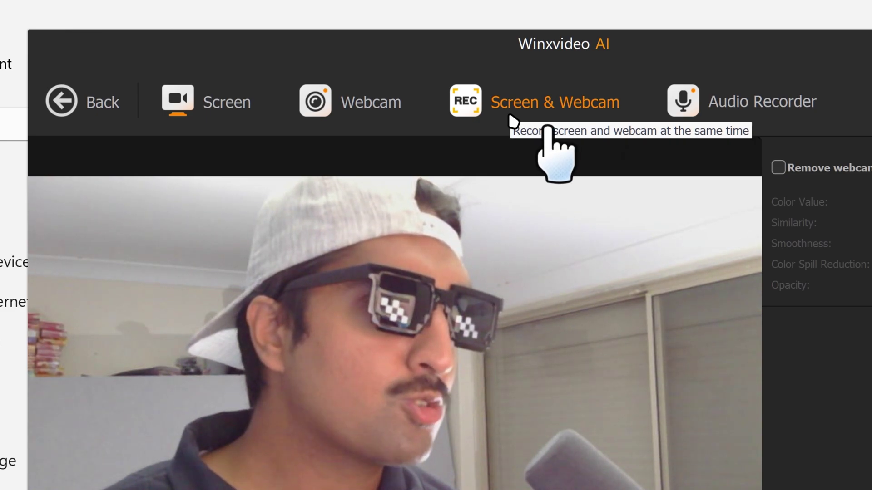
Choose Screen & Webcam mode with Record screen while showing facecam
click(512, 120)
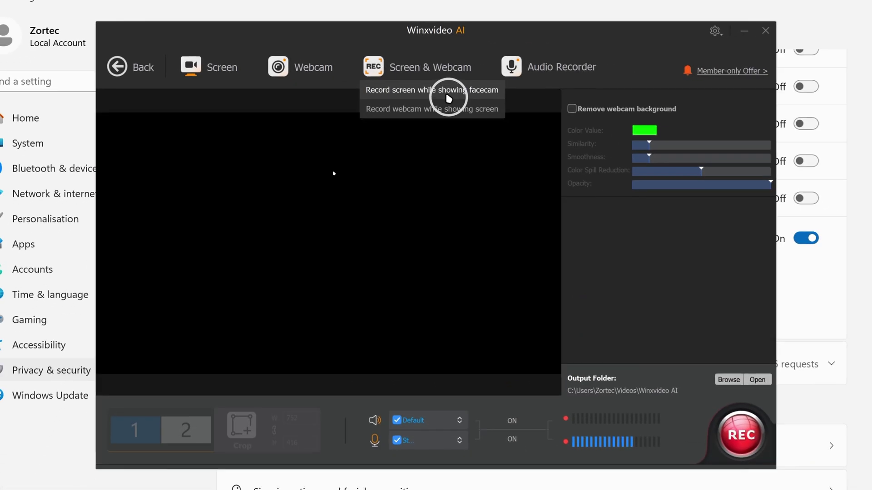
click(578, 139)
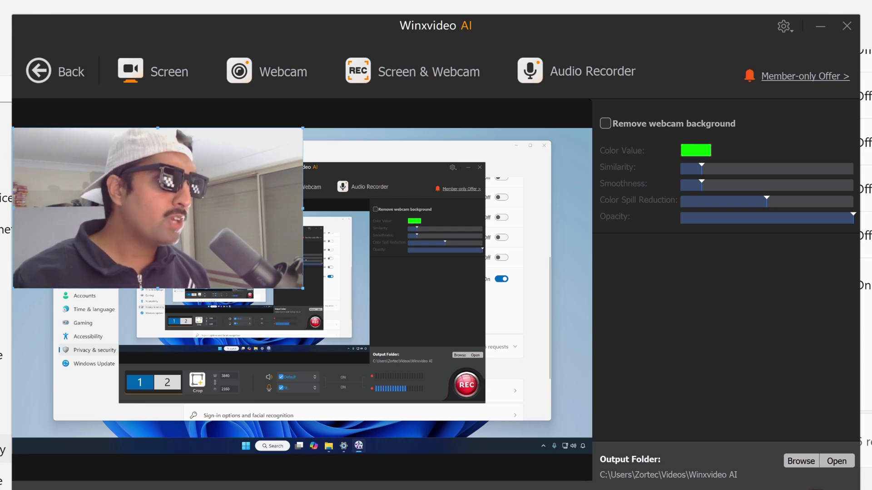
Shrink the facecam overlay and move it around the preview, ending in the top-right corner
drag(295, 276, 564, 381)
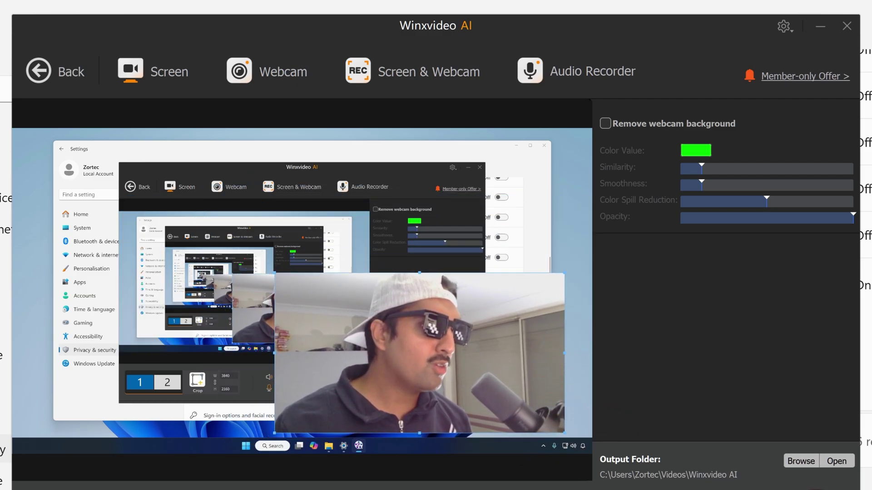
drag(564, 272, 498, 291)
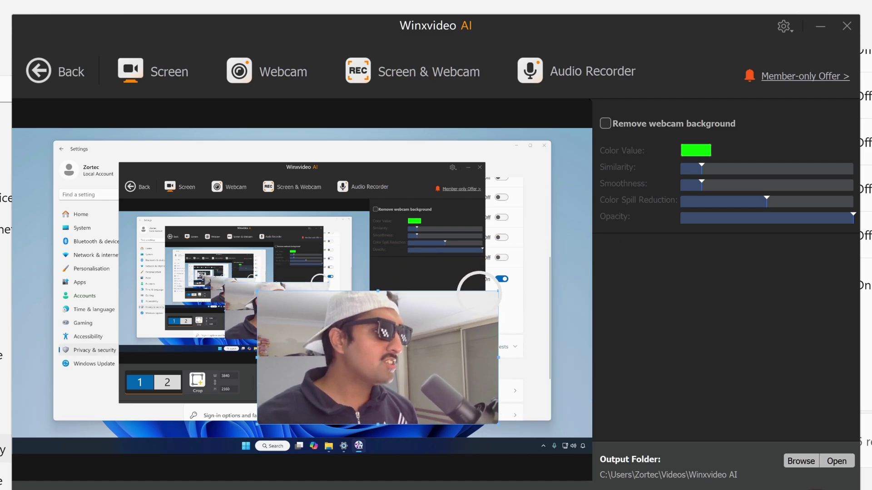
drag(401, 362, 156, 394)
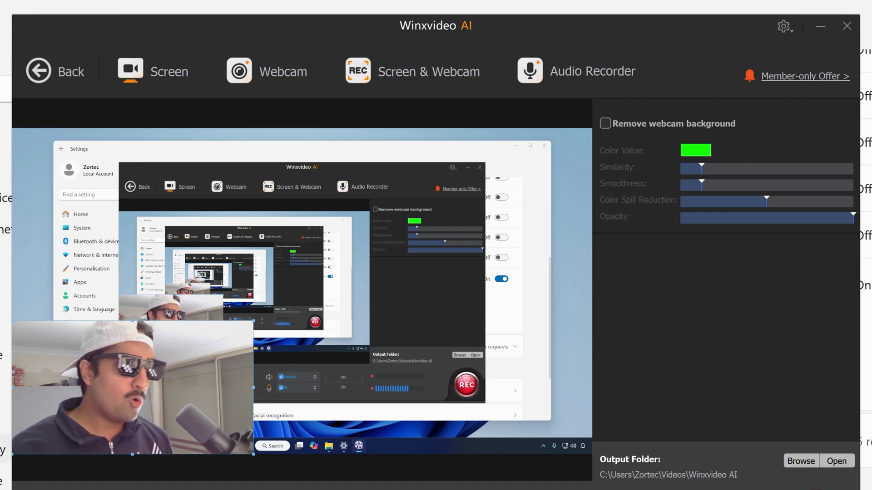
drag(186, 346, 524, 154)
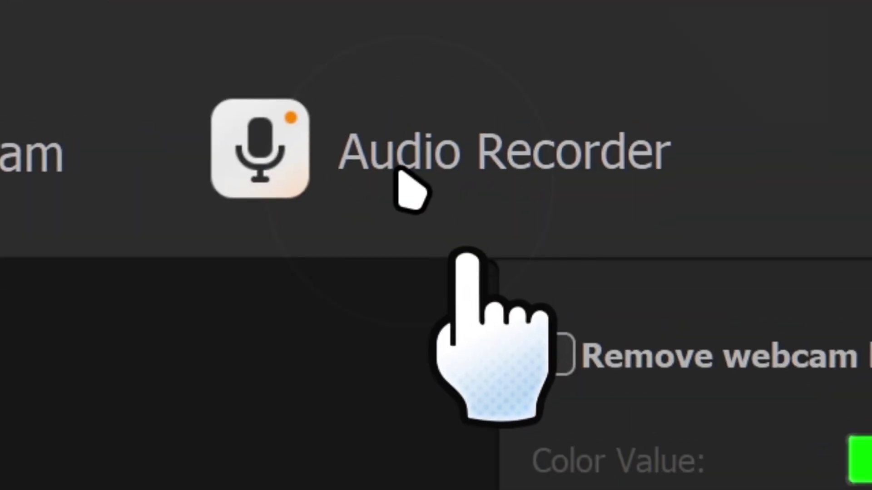
Switch to Audio Recorder mode and bring up the gear options menu
click(535, 74)
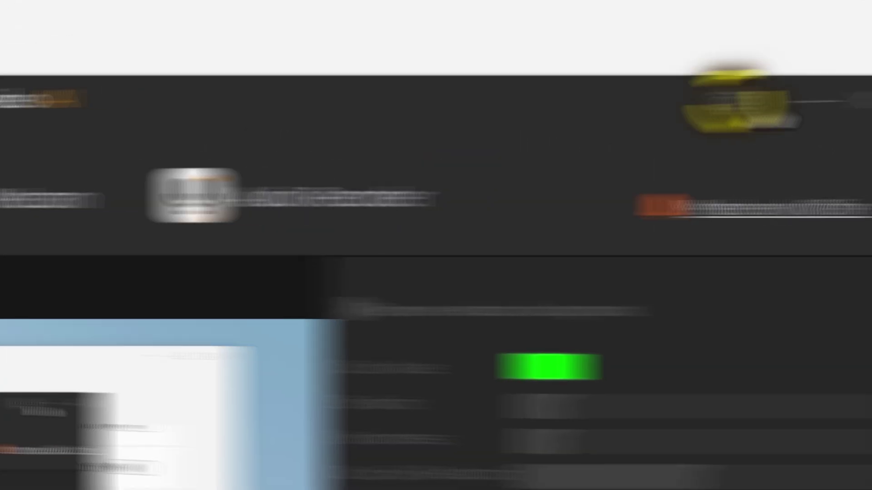
click(590, 102)
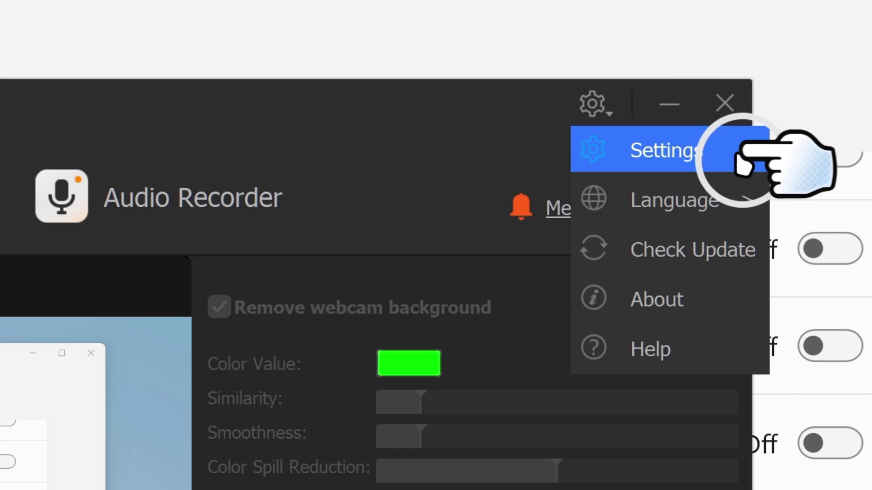
In Settings' Recorder section, keep High recording quality and mp4 recording format
click(727, 152)
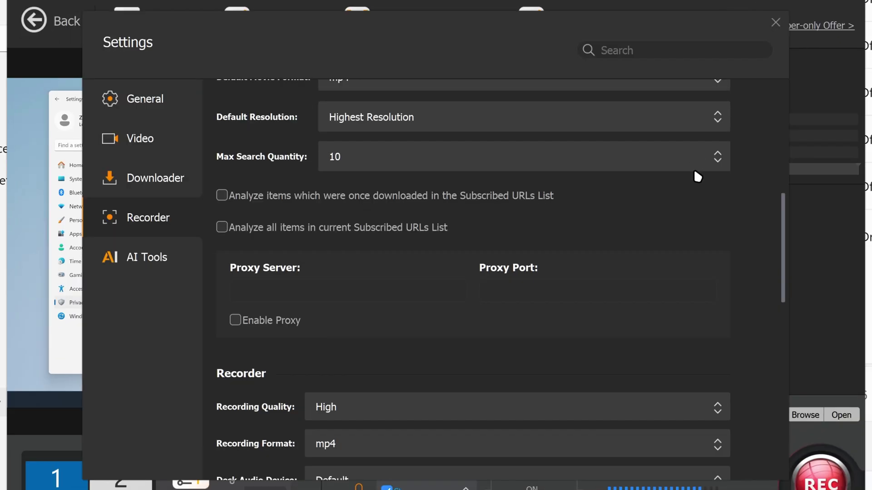
scroll(694, 172, down, 3)
scroll(697, 182, down, 3)
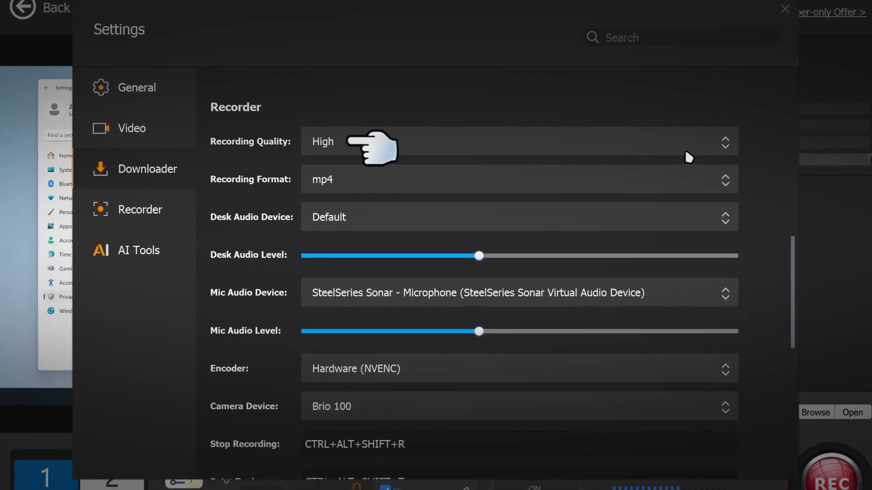
click(606, 139)
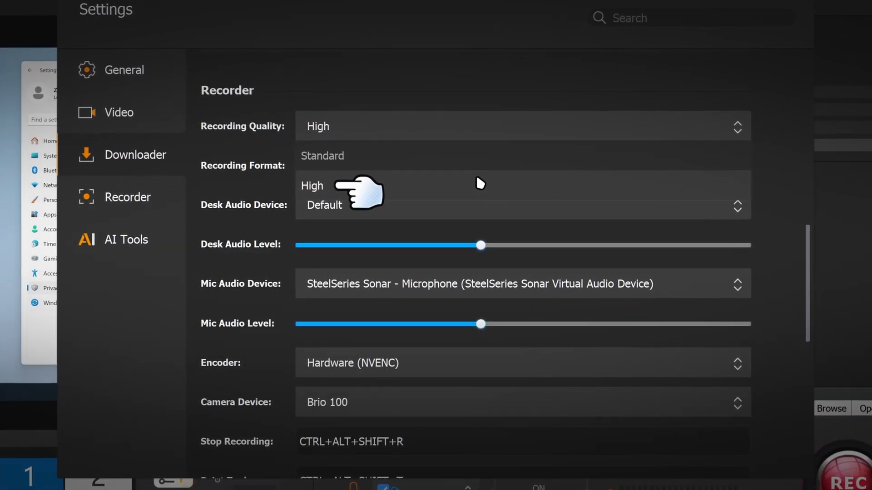
click(478, 186)
click(479, 173)
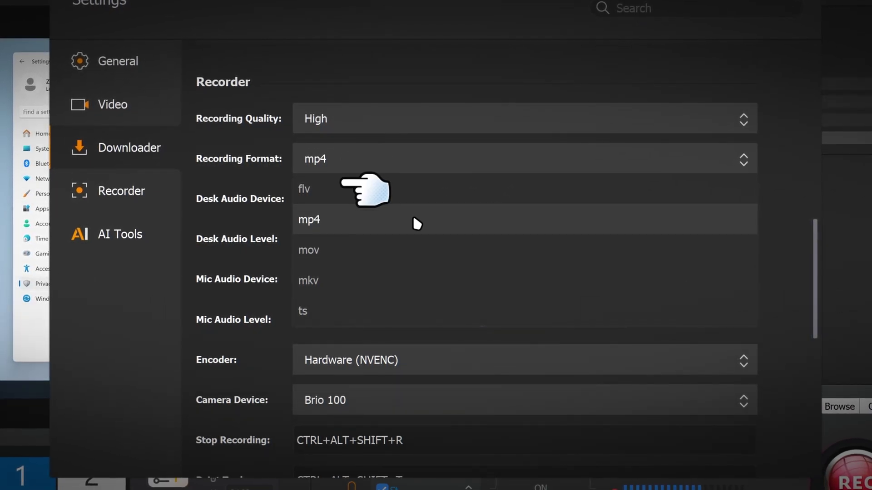
click(417, 225)
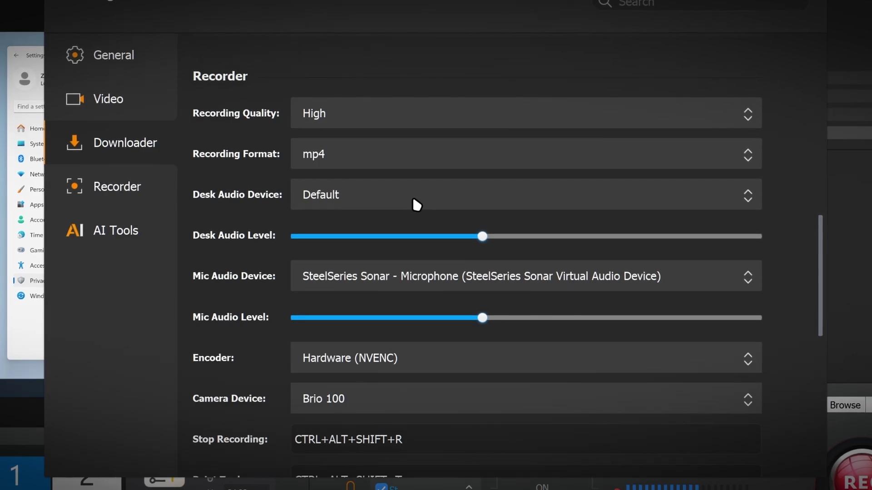
click(435, 195)
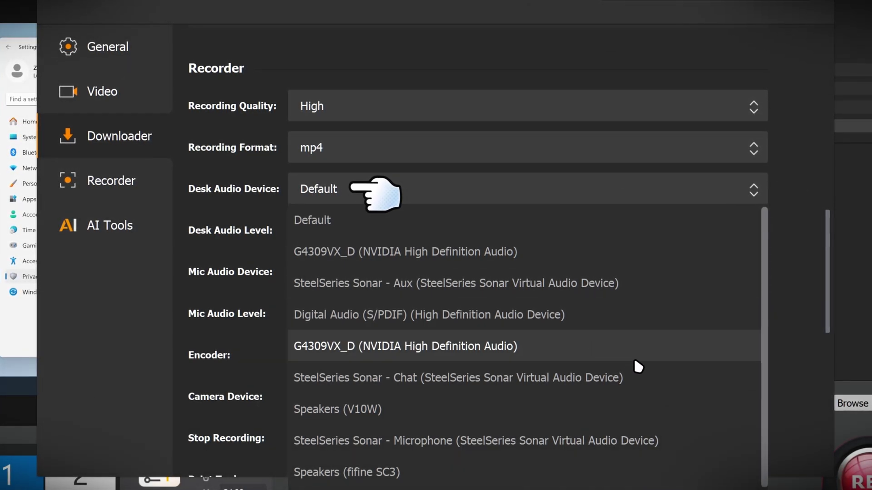
click(797, 230)
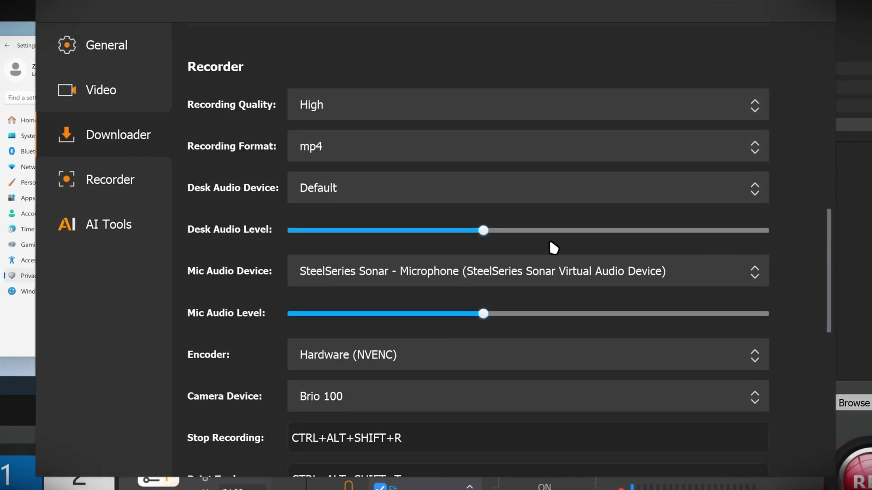
click(484, 231)
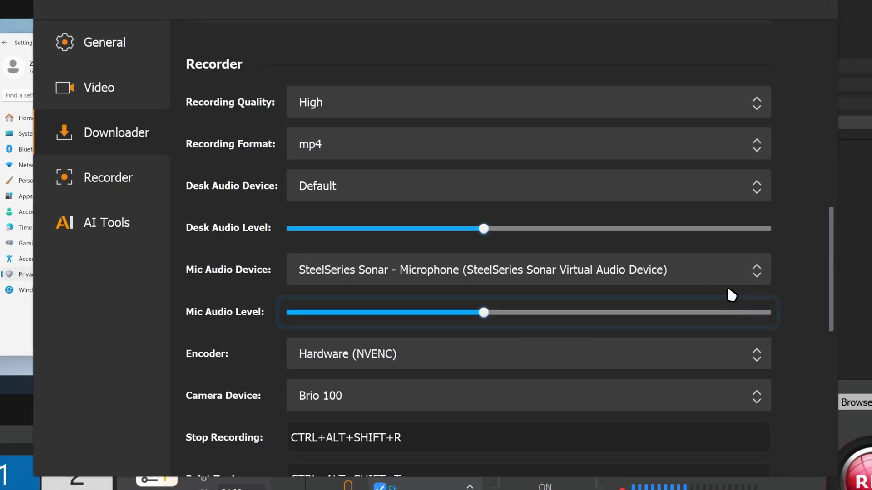
click(662, 269)
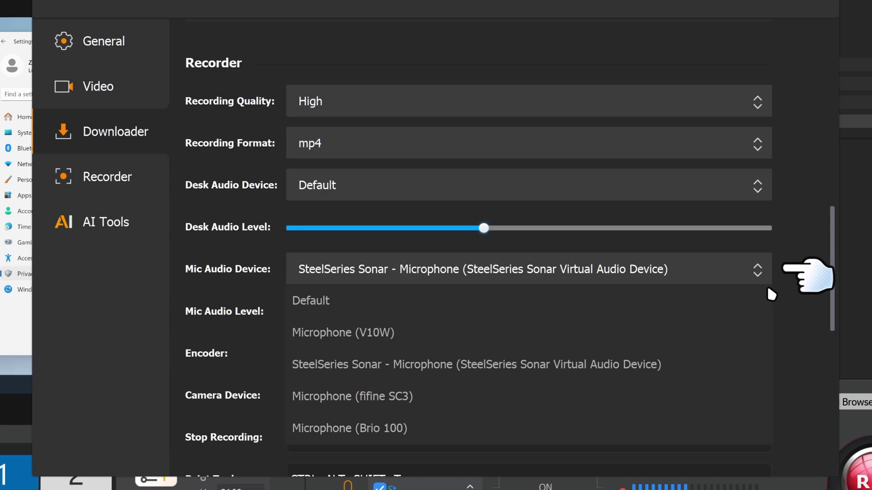
click(672, 365)
click(668, 361)
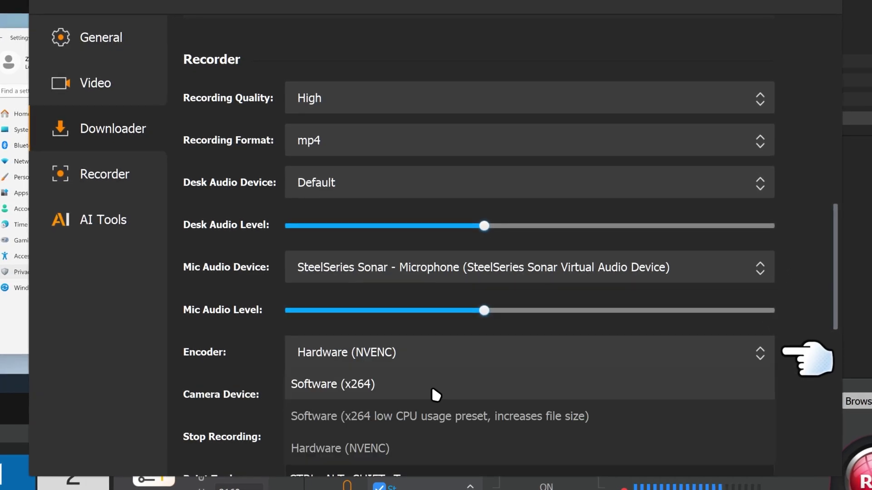
click(431, 363)
click(434, 363)
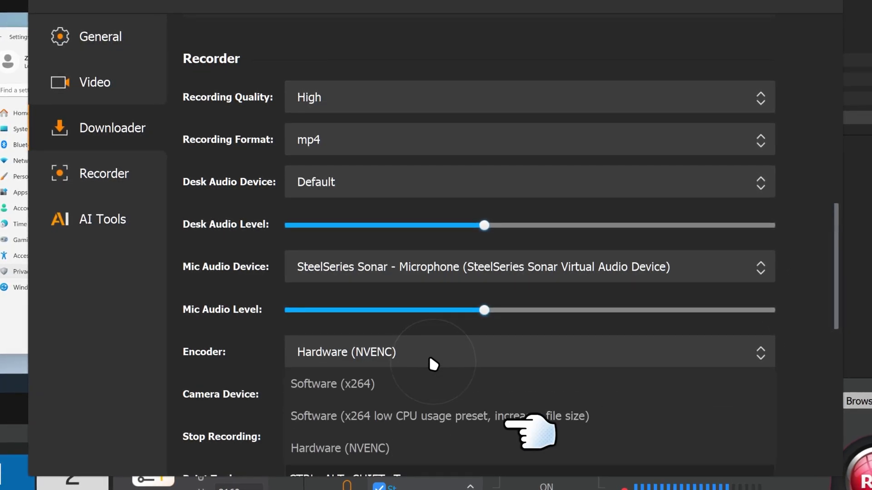
click(404, 444)
scroll(443, 413, down, 1)
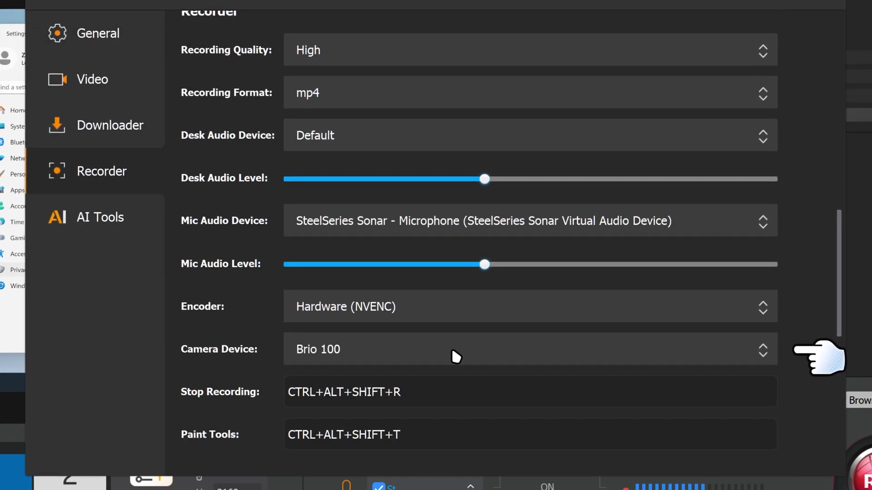
scroll(452, 352, down, 1)
scroll(453, 352, down, 1)
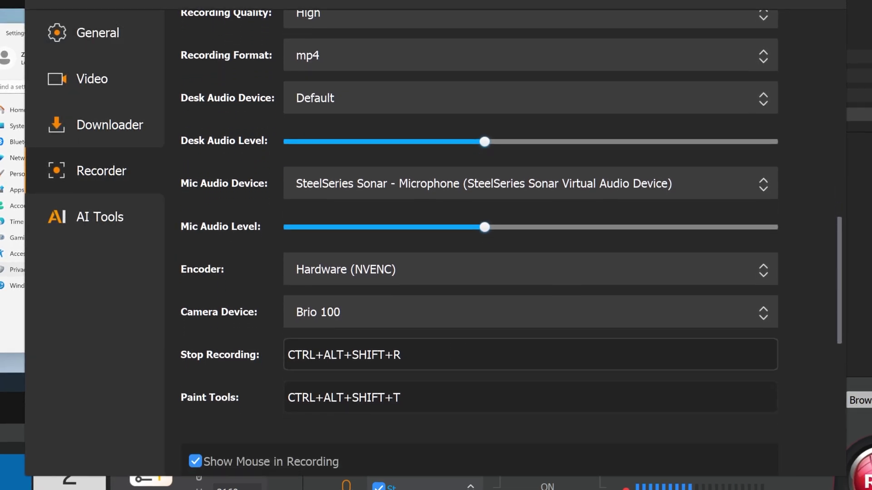
scroll(433, 202, down, 4)
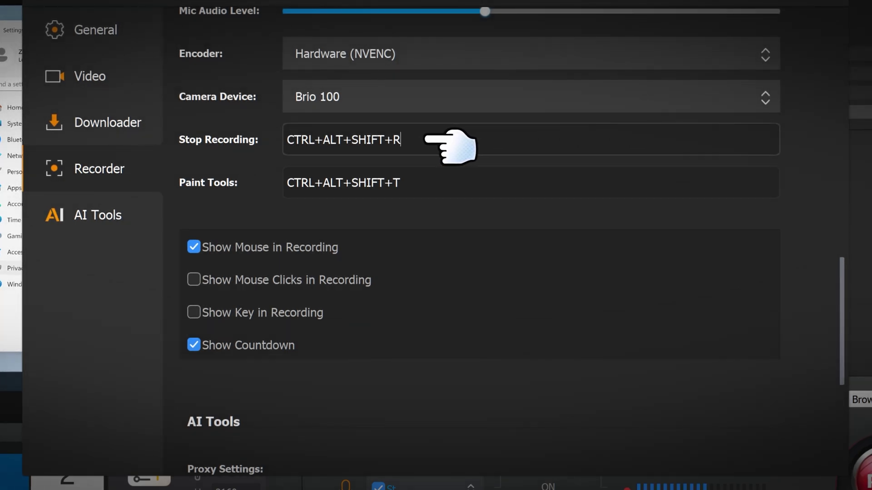
Bind Stop Recording to F1 and Paint Tools to F2, then close Settings
key(F1)
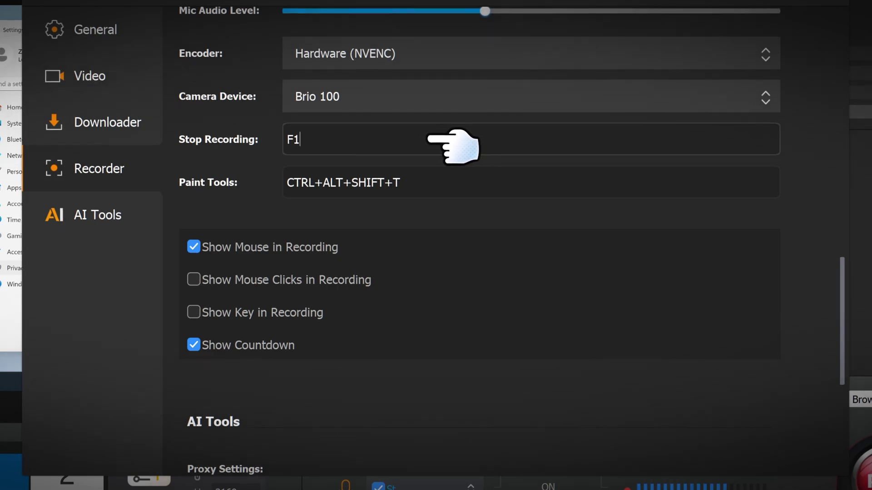
click(463, 178)
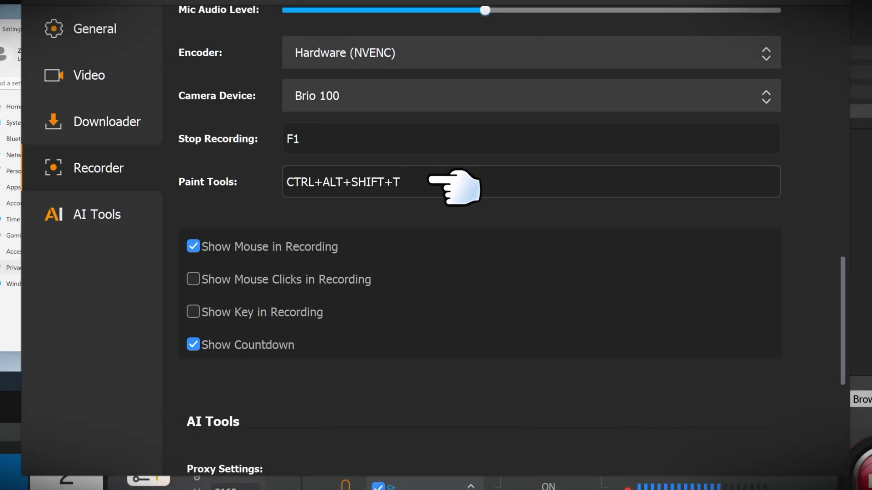
key(F2)
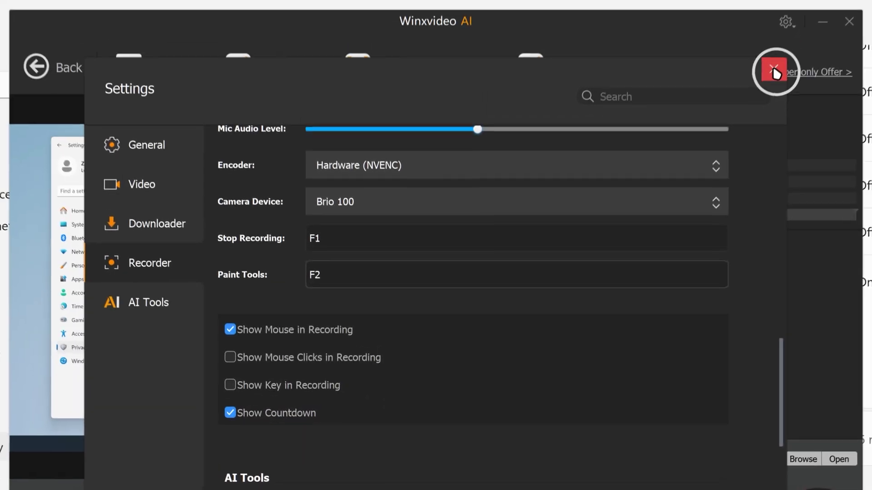
click(848, 0)
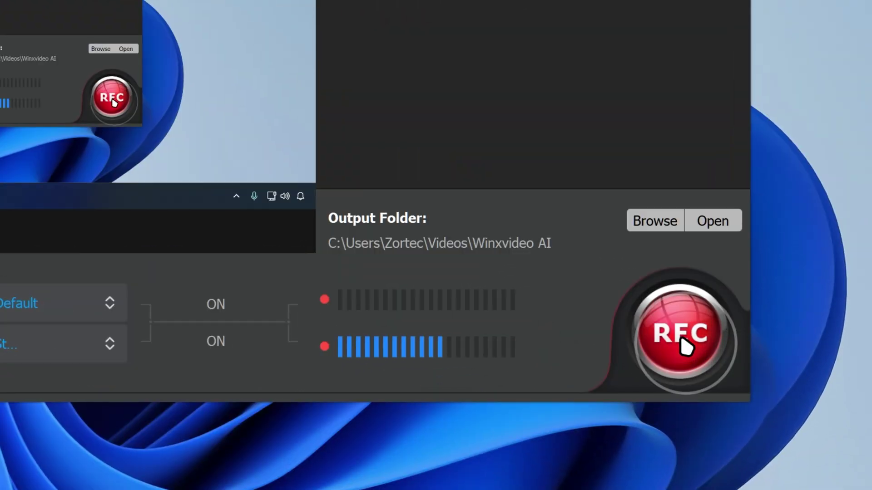
Start a test screen recording, nudge the Minecraft desktop icon, and open File Explorer
click(712, 389)
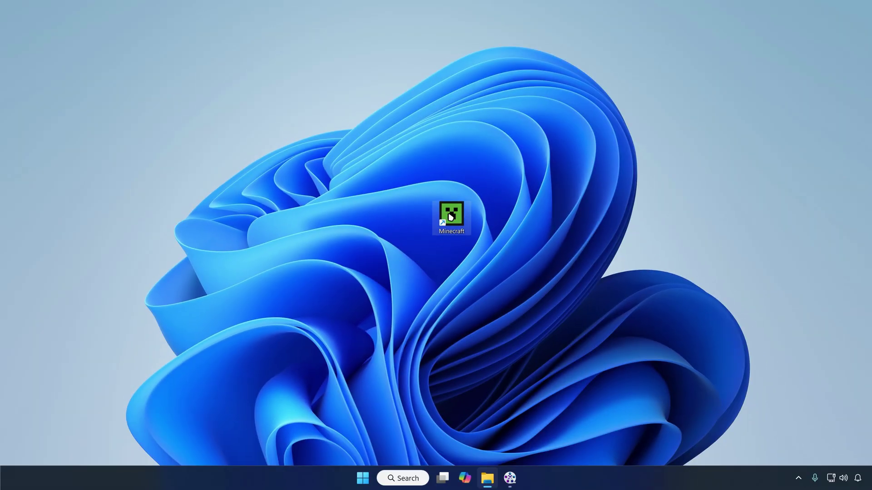
drag(451, 213, 457, 244)
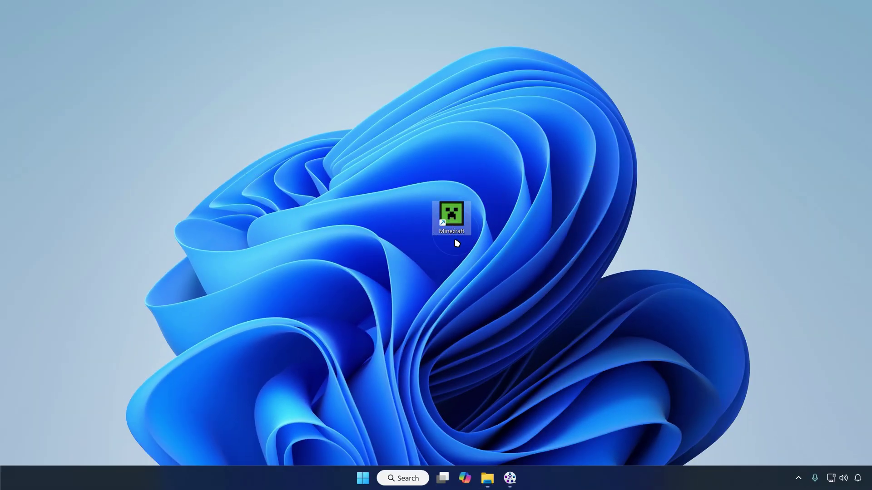
click(487, 478)
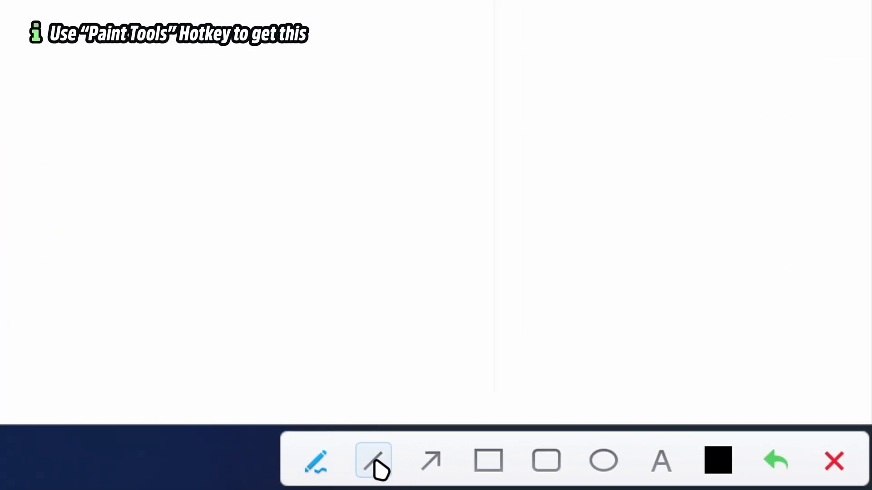
Undo a stray stroke, then box the Pictures folder and ellipse the Documents folder
mouse_move(591, 244)
mouse_down()
mouse_move(615, 394)
mouse_move(671, 331)
mouse_move(399, 271)
mouse_move(505, 364)
mouse_move(681, 348)
mouse_up()
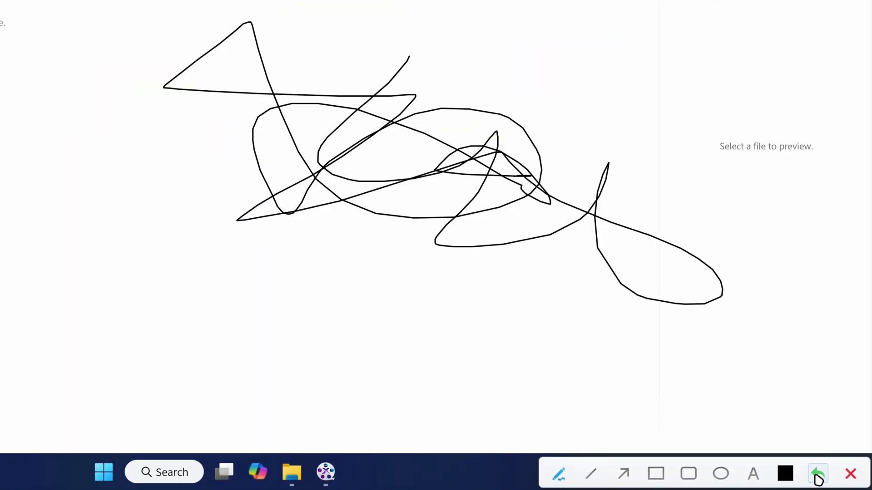
click(817, 477)
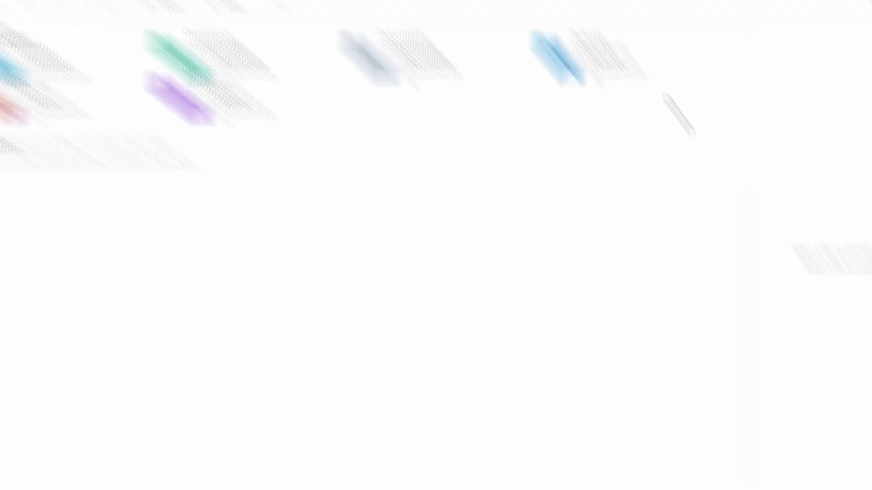
drag(729, 148, 592, 112)
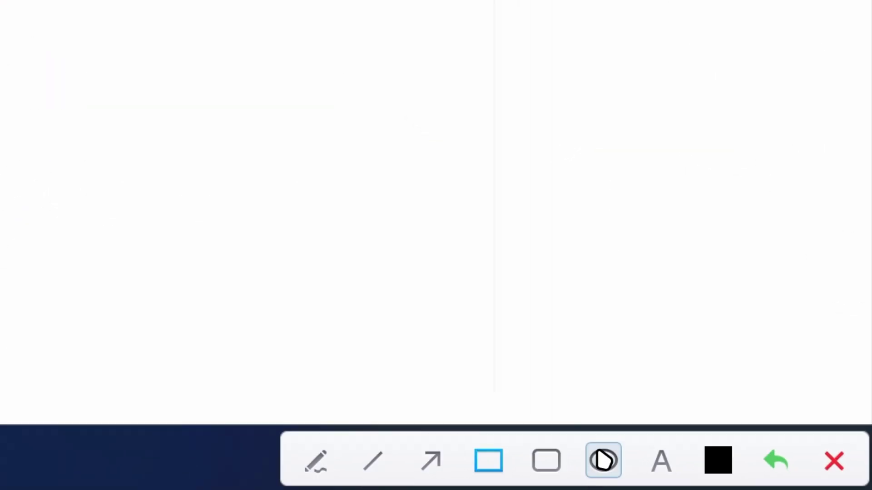
drag(421, 77, 530, 122)
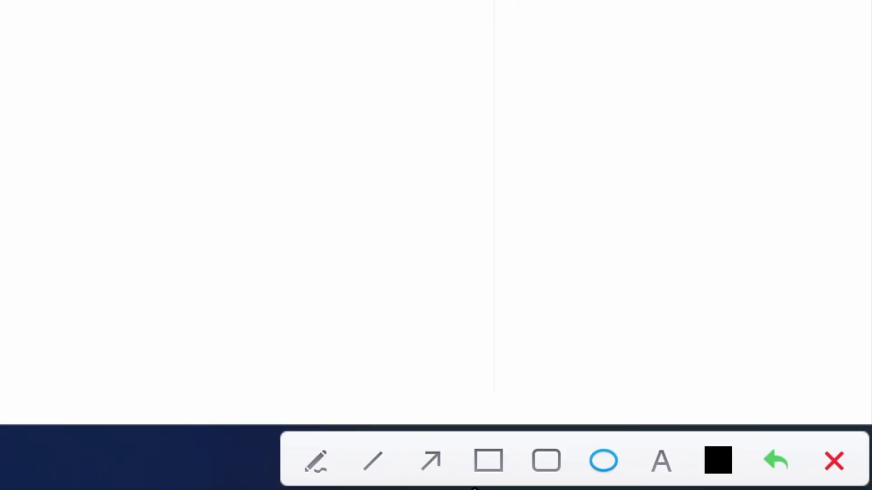
Add an arrow to Downloads and a text label, then undo the label
click(432, 461)
mouse_move(542, 308)
mouse_down()
mouse_move(364, 148)
mouse_move(348, 144)
mouse_up()
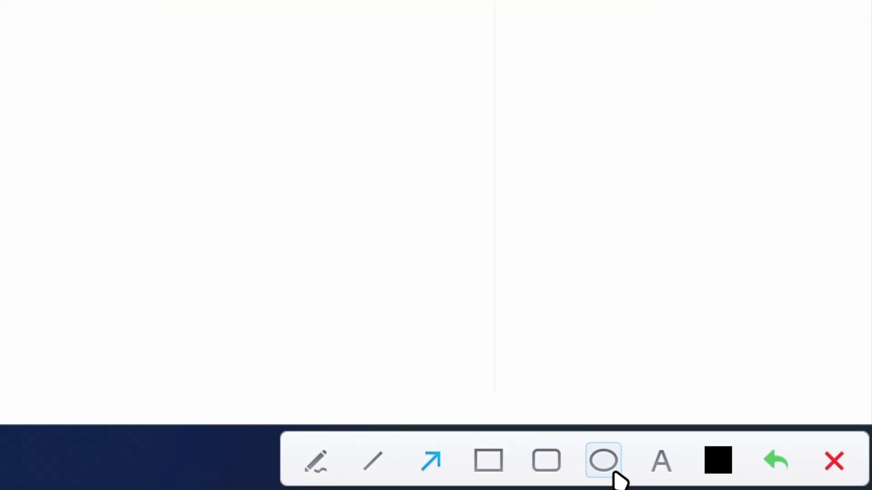
click(659, 468)
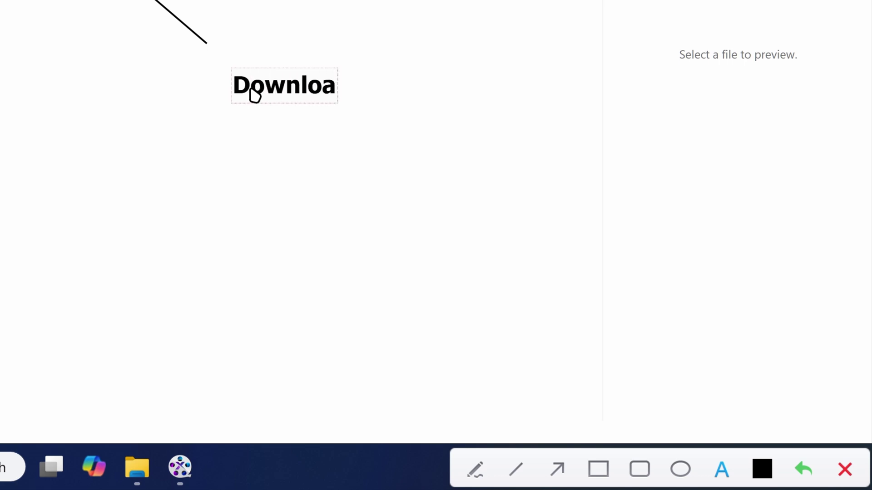
text(er)
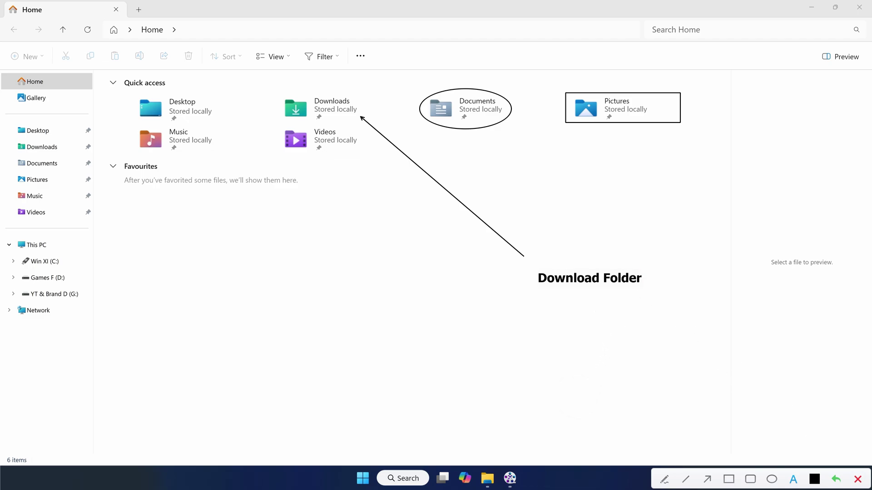
click(836, 479)
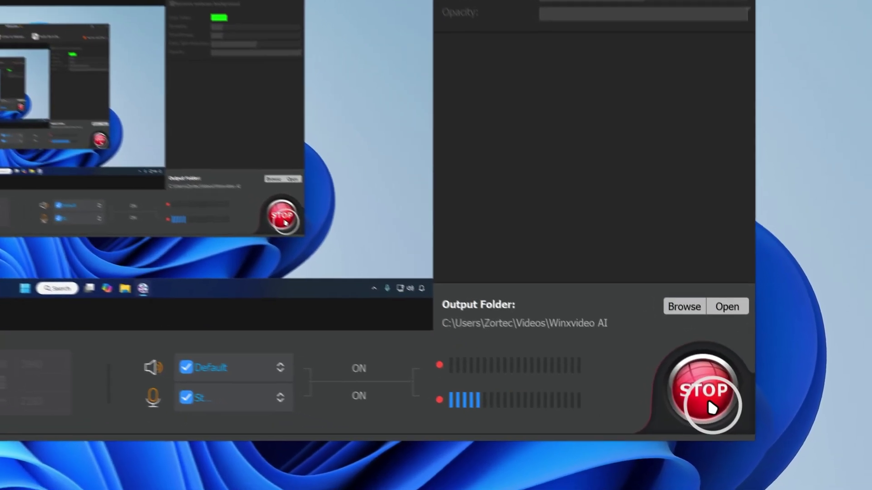
Stop the annotated recording and launch Minecraft from its desktop shortcut
click(754, 439)
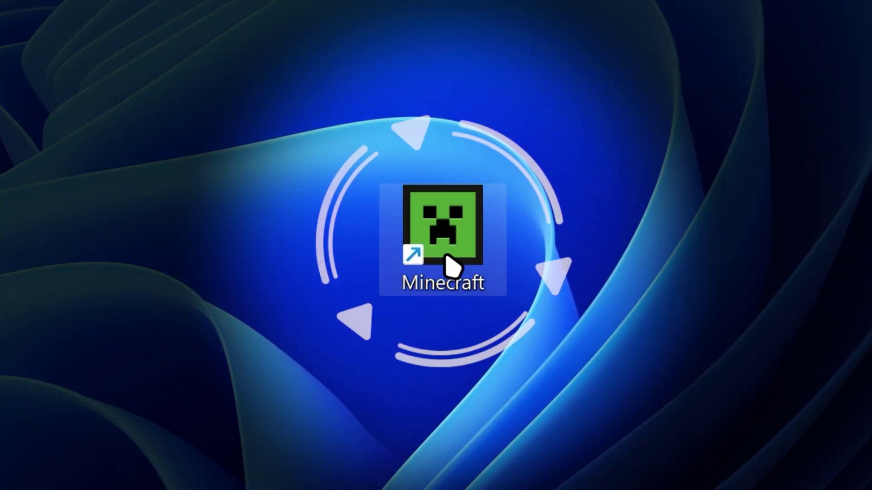
double_click(448, 255)
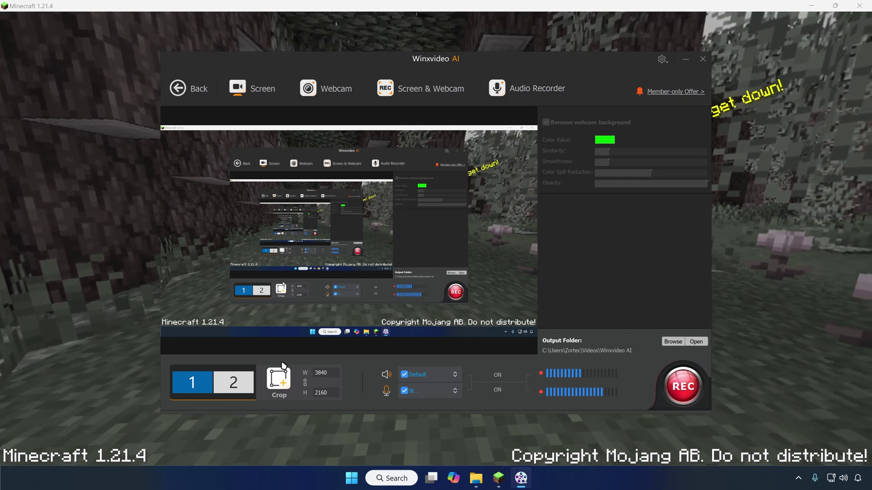
Crop the capture area to the Minecraft window and confirm it
click(273, 386)
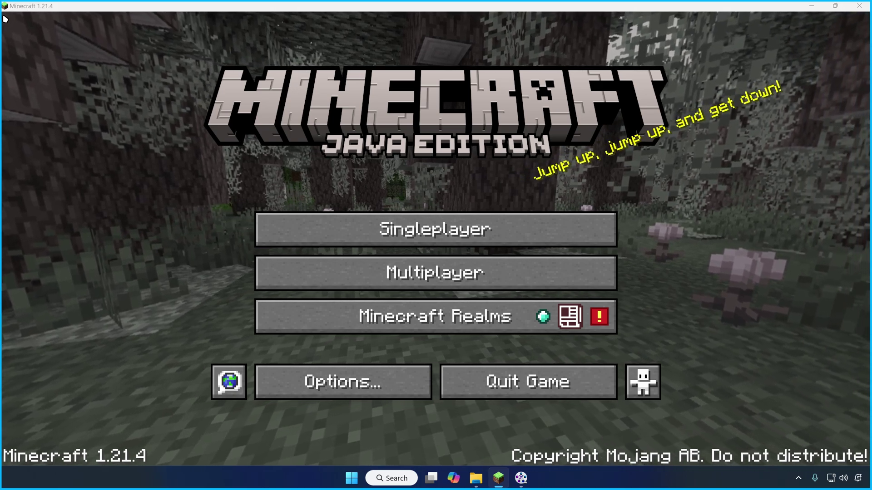
drag(59, 39, 866, 465)
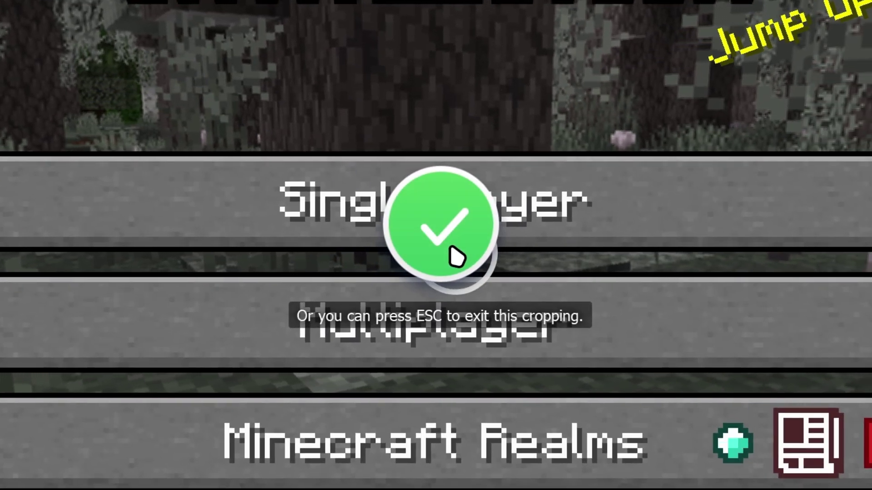
click(453, 253)
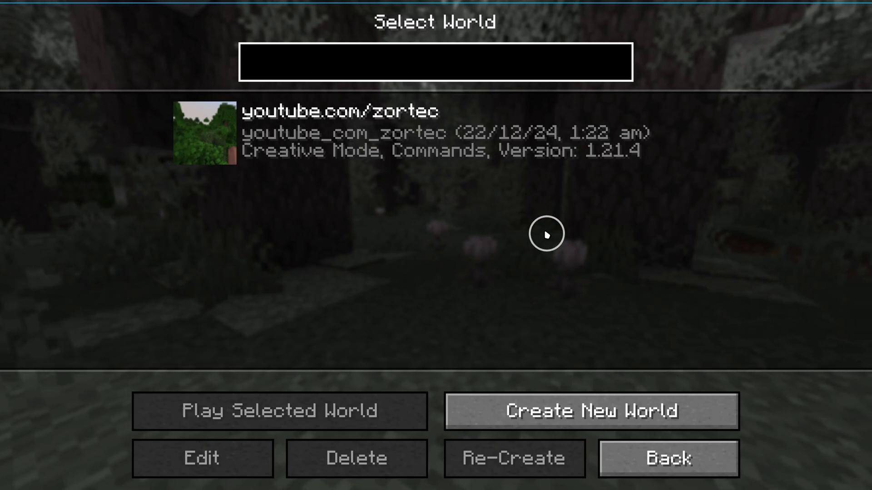
Load the saved Minecraft world, walk around, then bring up the Start menu
click(468, 153)
click(468, 152)
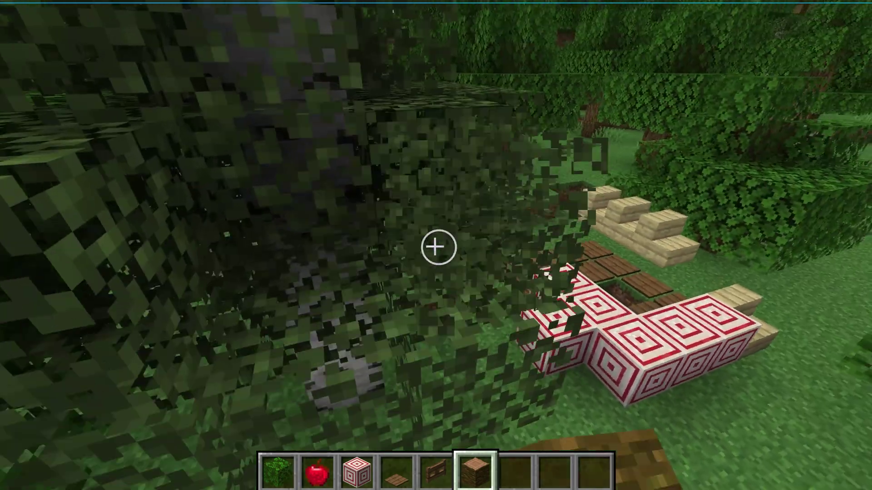
key(w)
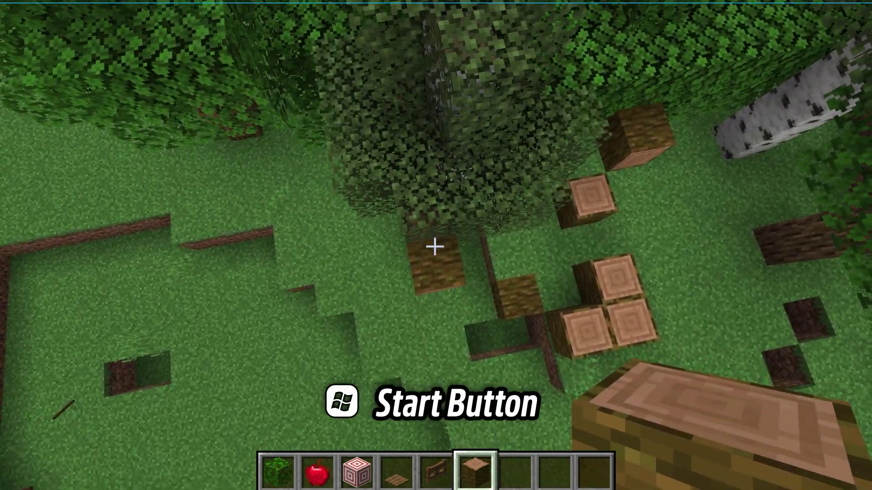
key(super)
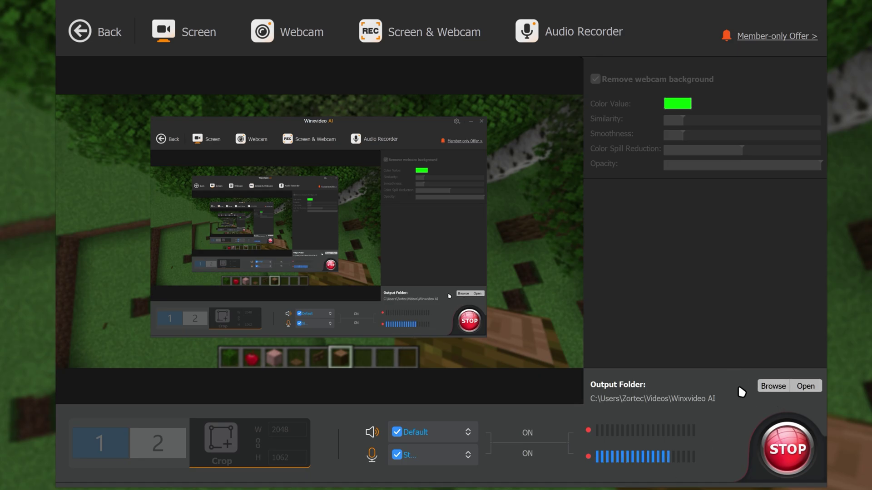
Stop recording and play 2024-12-22_01-24-02 from its folder in Media Player
click(788, 450)
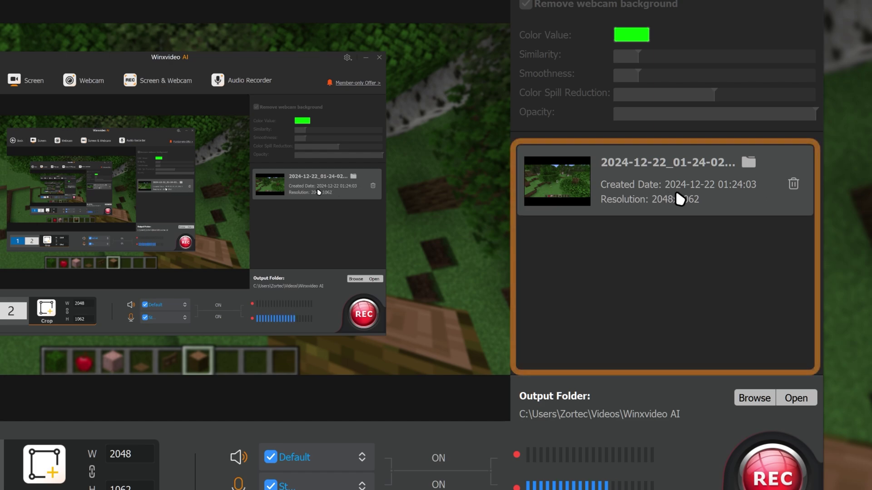
click(752, 168)
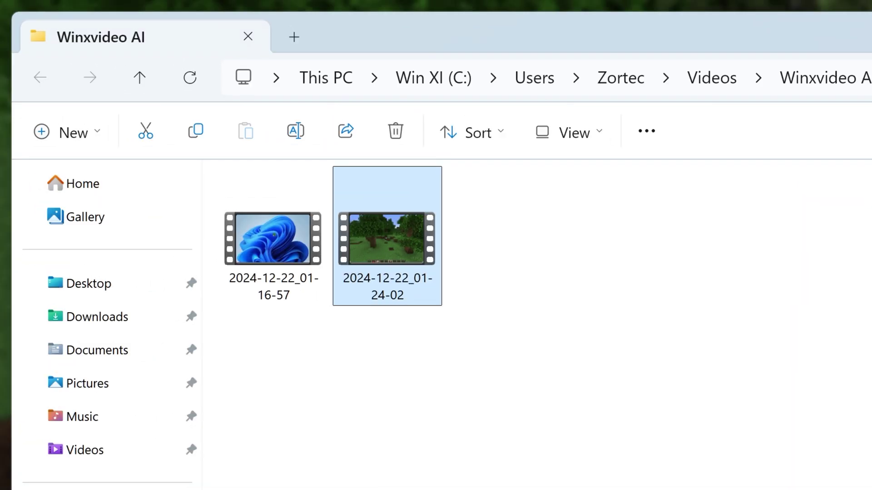
click(438, 271)
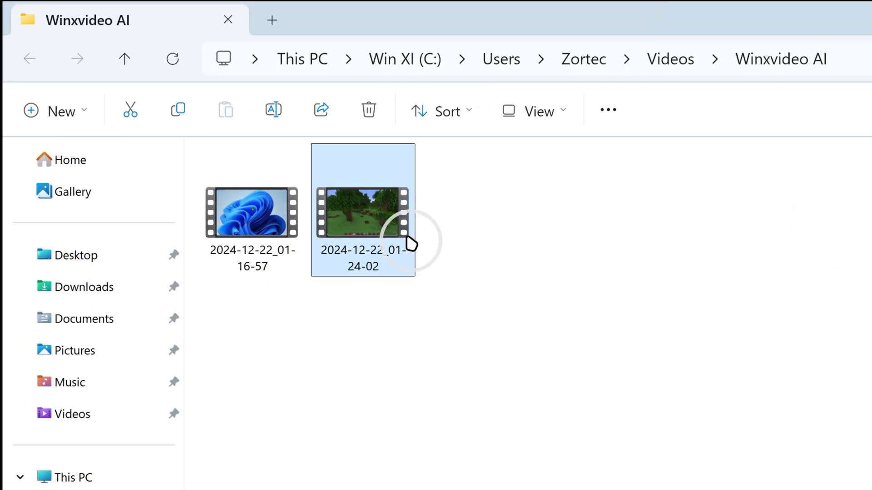
double_click(411, 244)
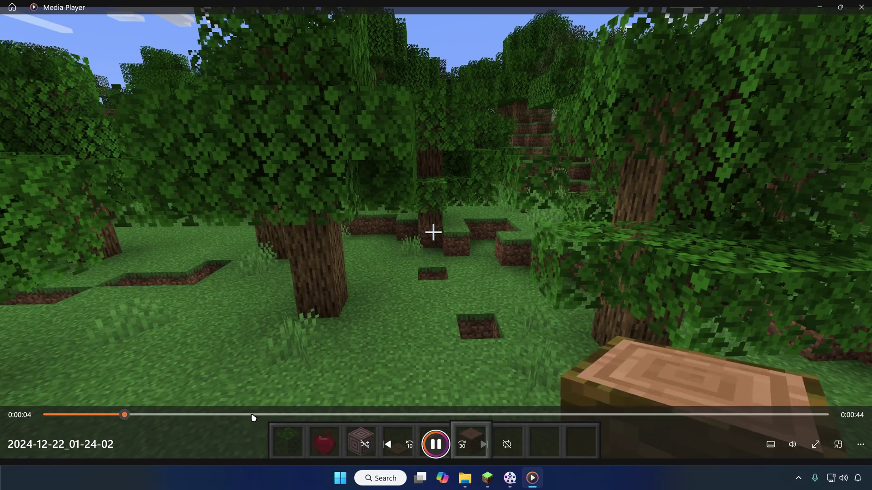
Jump ahead in the 2024-12-22_01-24-02 playback to the forest gameplay
click(206, 414)
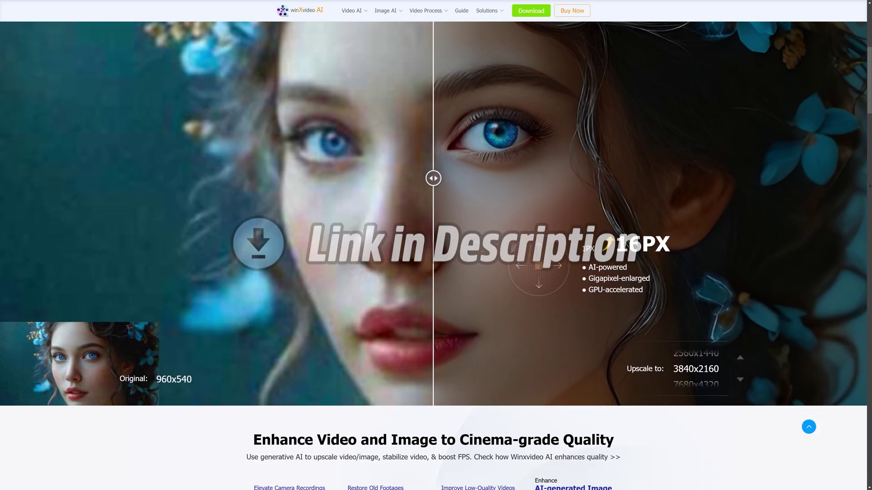
scroll(436, 245, down, 10)
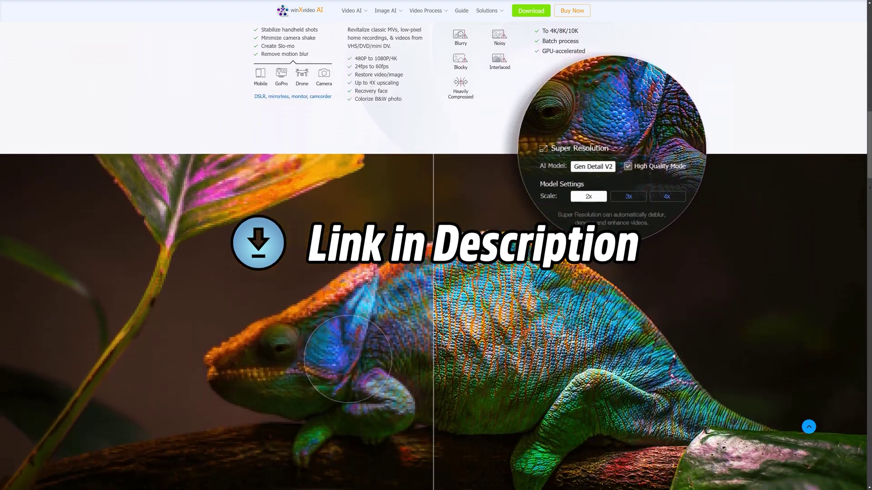
scroll(436, 245, down, 15)
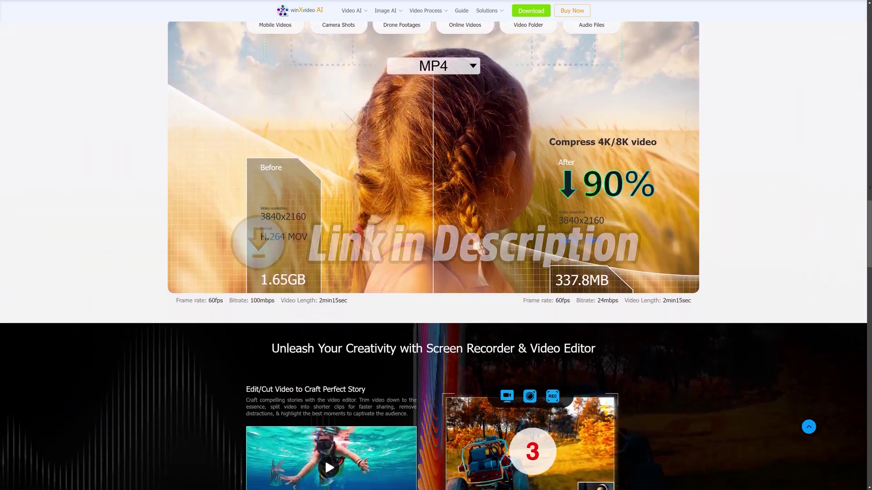
scroll(435, 246, down, 7)
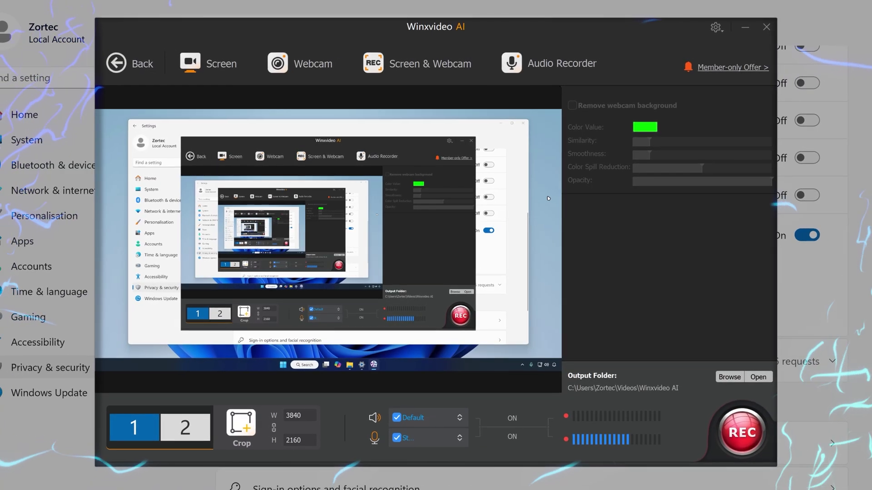